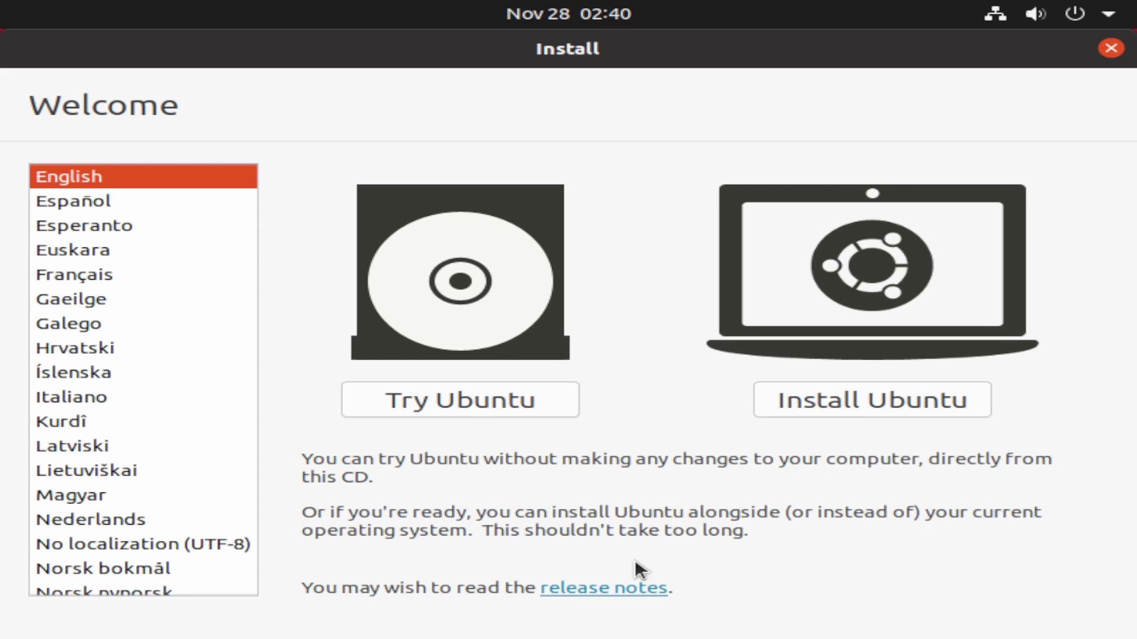
Keep the English (US) keyboard layout and continue to Updates and other software.
left_click(924, 400)
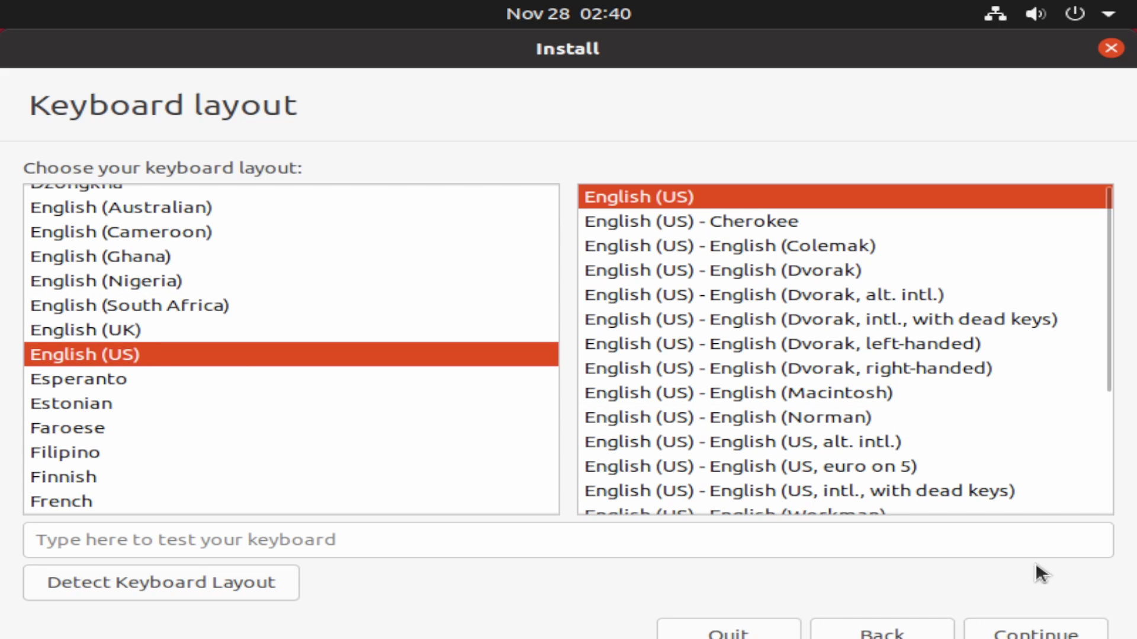
scroll(890, 442, "down", 1)
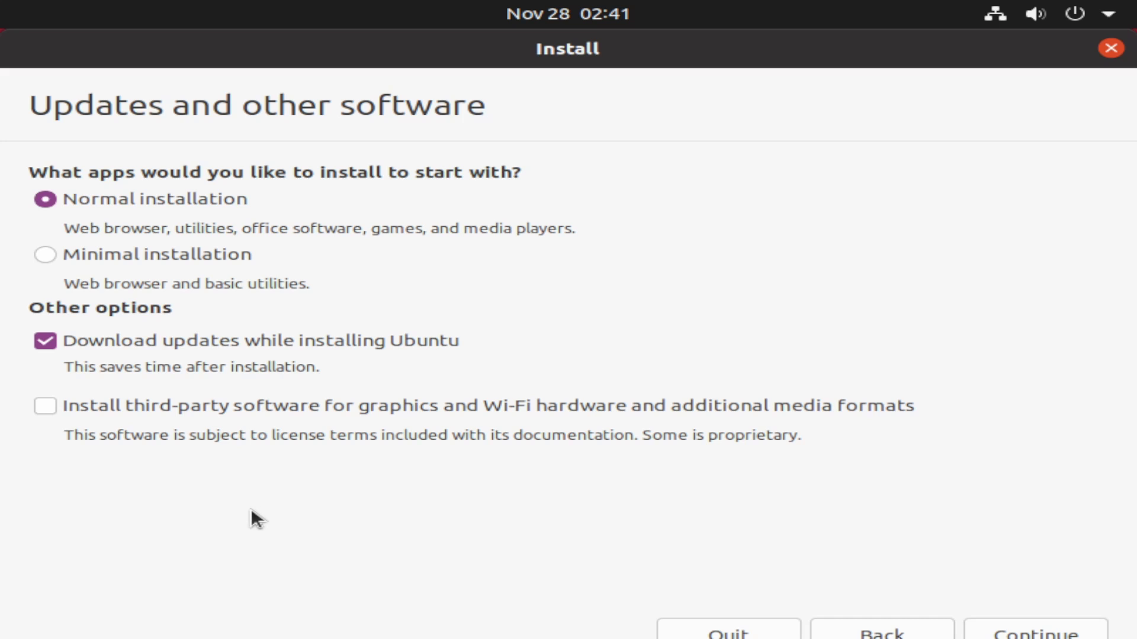
Accept Normal installation with updates downloaded while installing Ubuntu.
left_click(1047, 625)
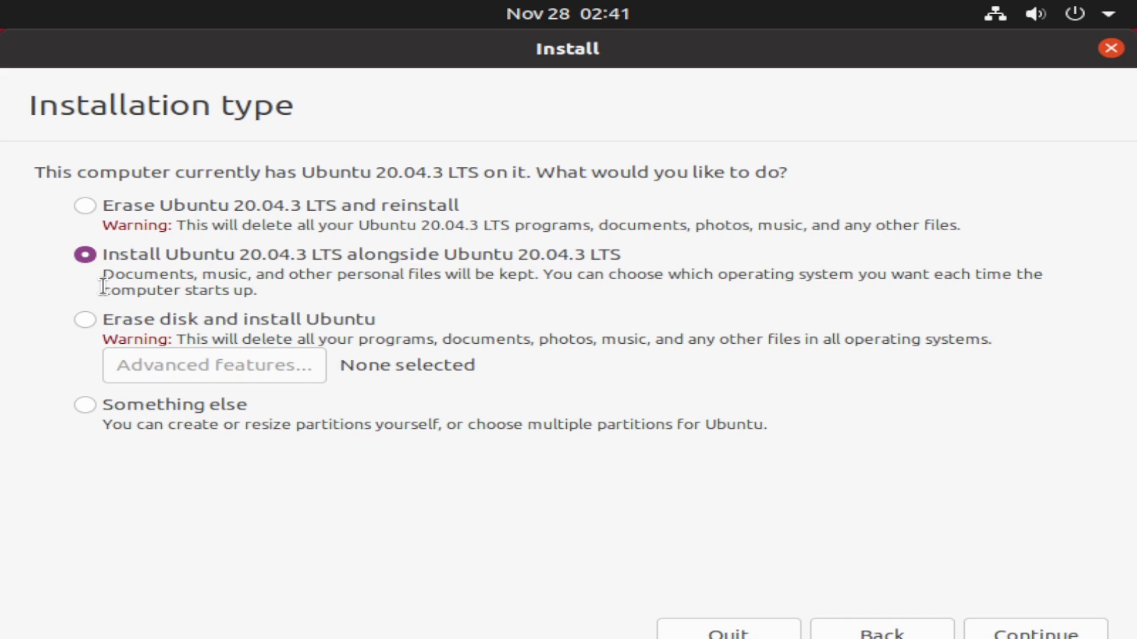
Choose 'Erase disk and install Ubuntu', start Install Now, and confirm writing the disk changes.
left_click(84, 321)
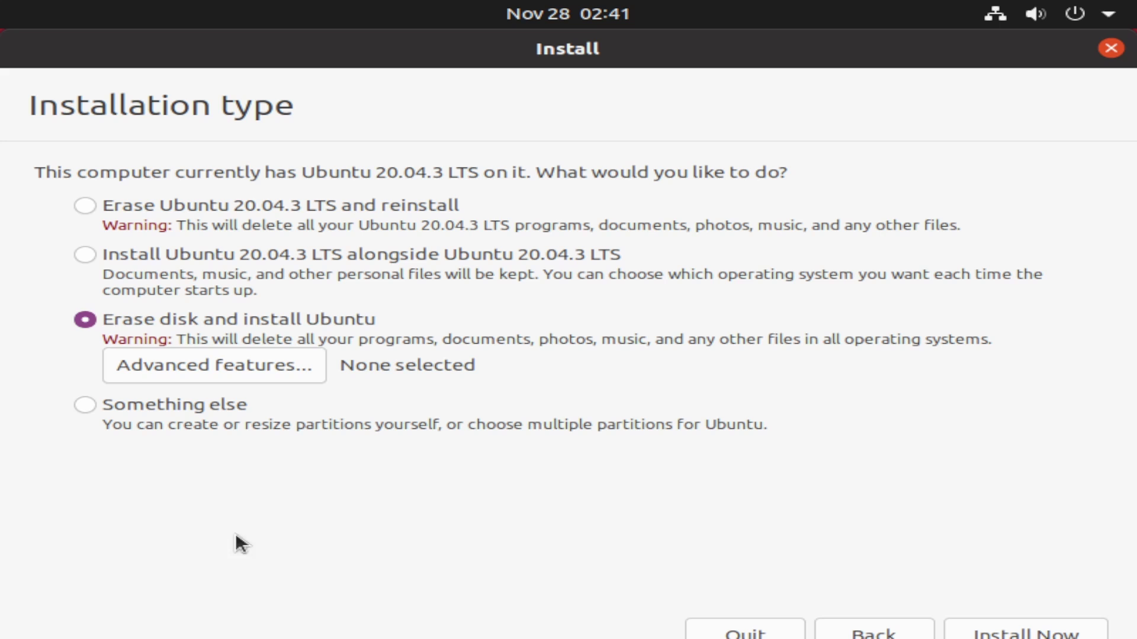
left_click(977, 631)
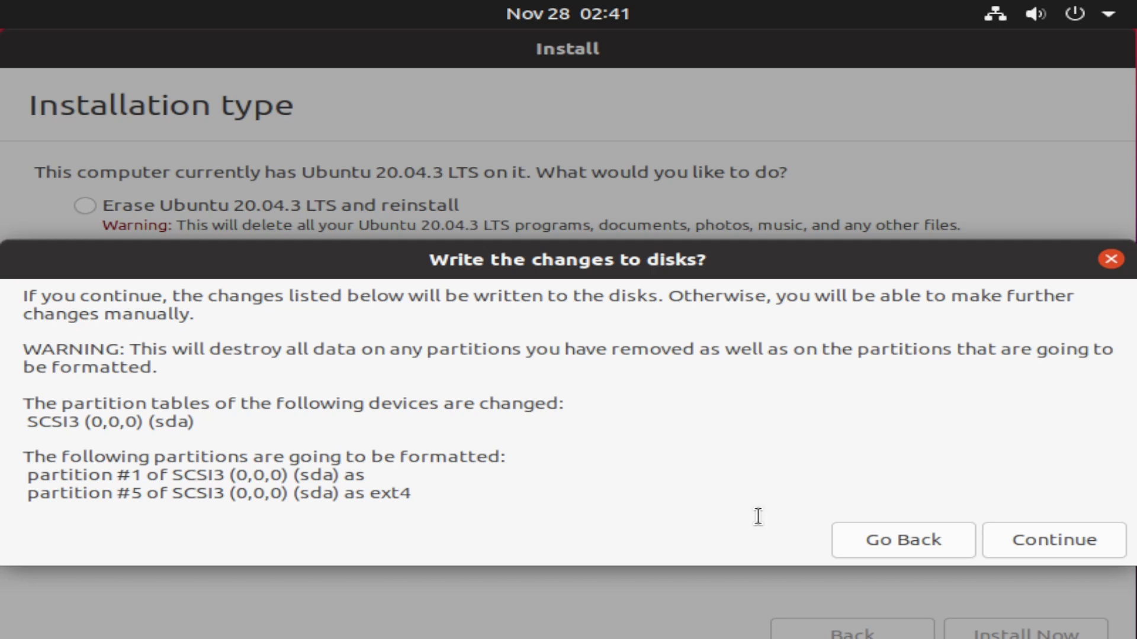
left_click(1055, 540)
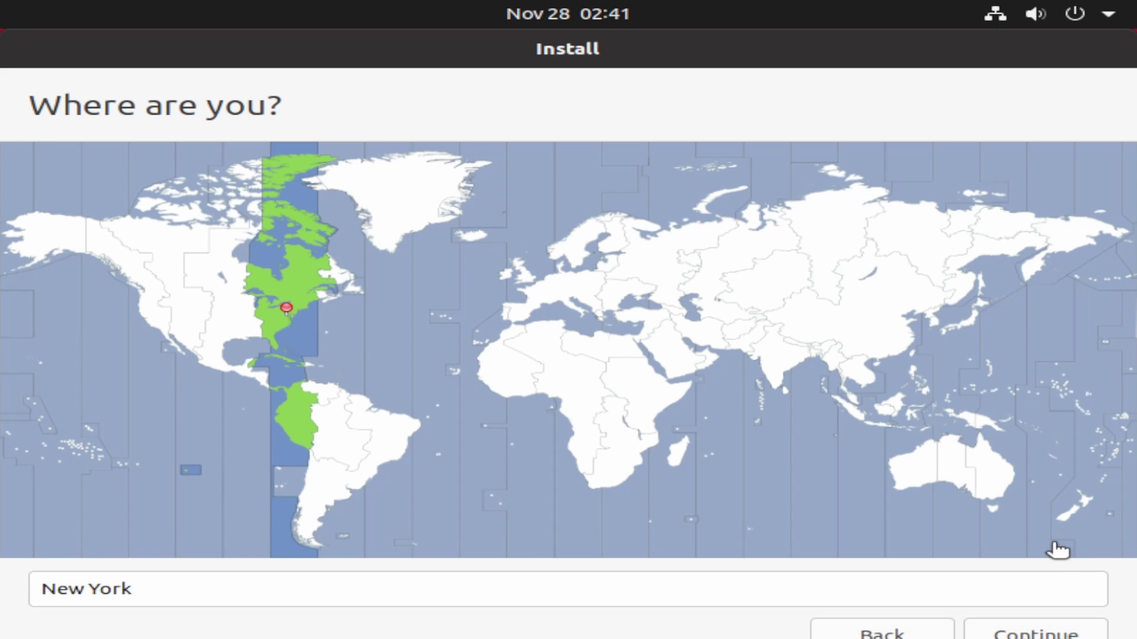
Accept New York as the location.
left_click(1027, 632)
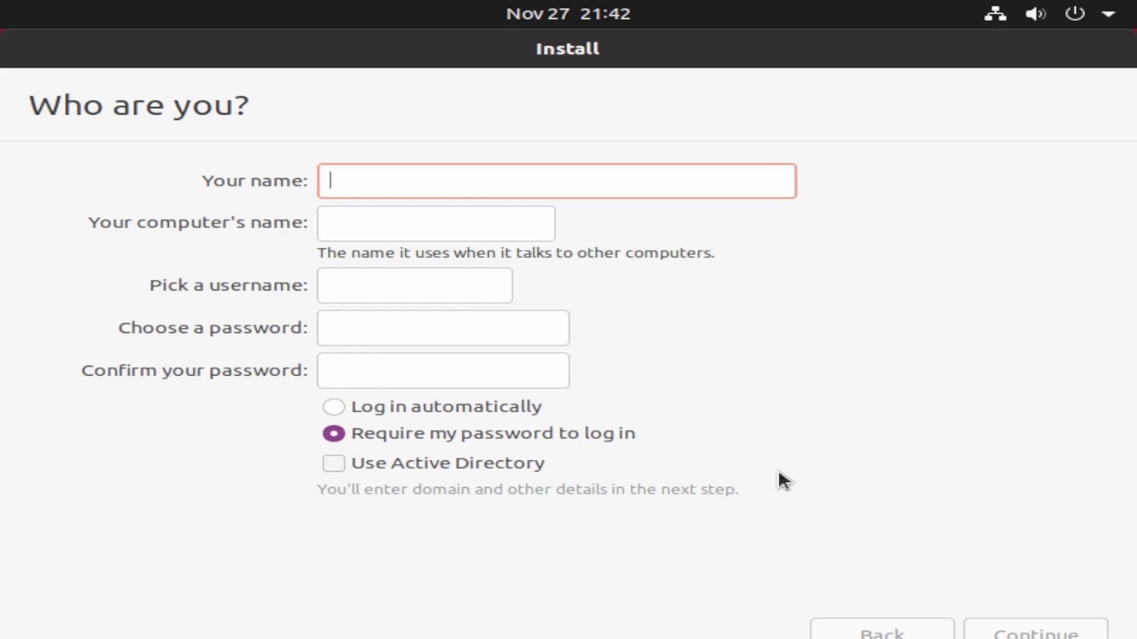
Enter the user's name as name, computer name and username, enable automatic login, and submit.
type("nick")
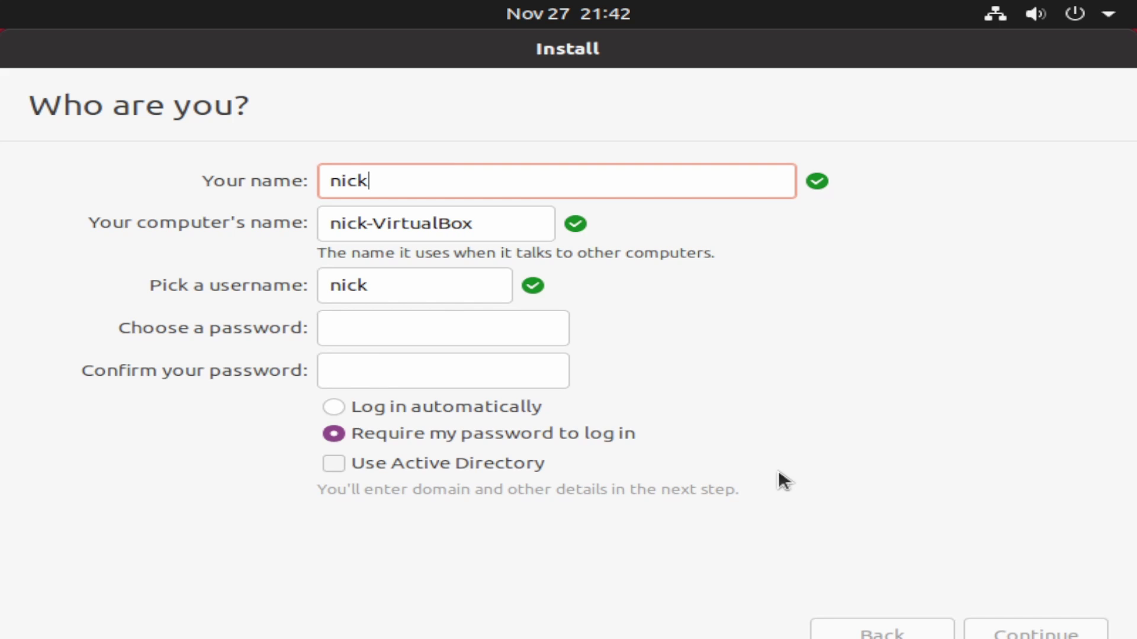
key("Tab")
key("Tab")
key("Tab")
type("nick")
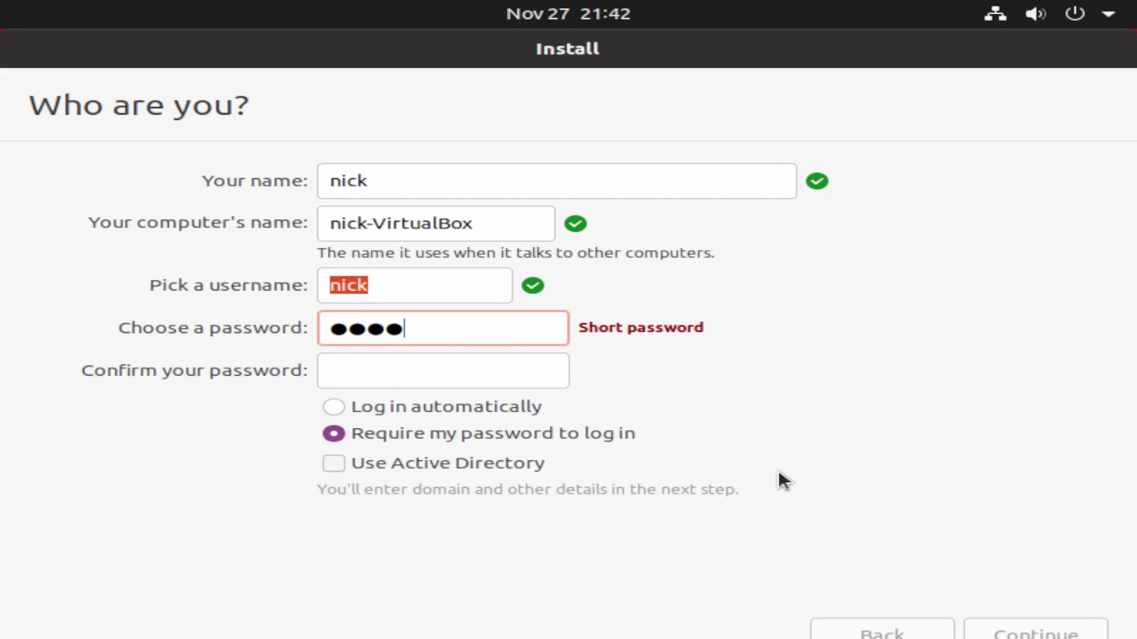
key("Tab")
type("nick")
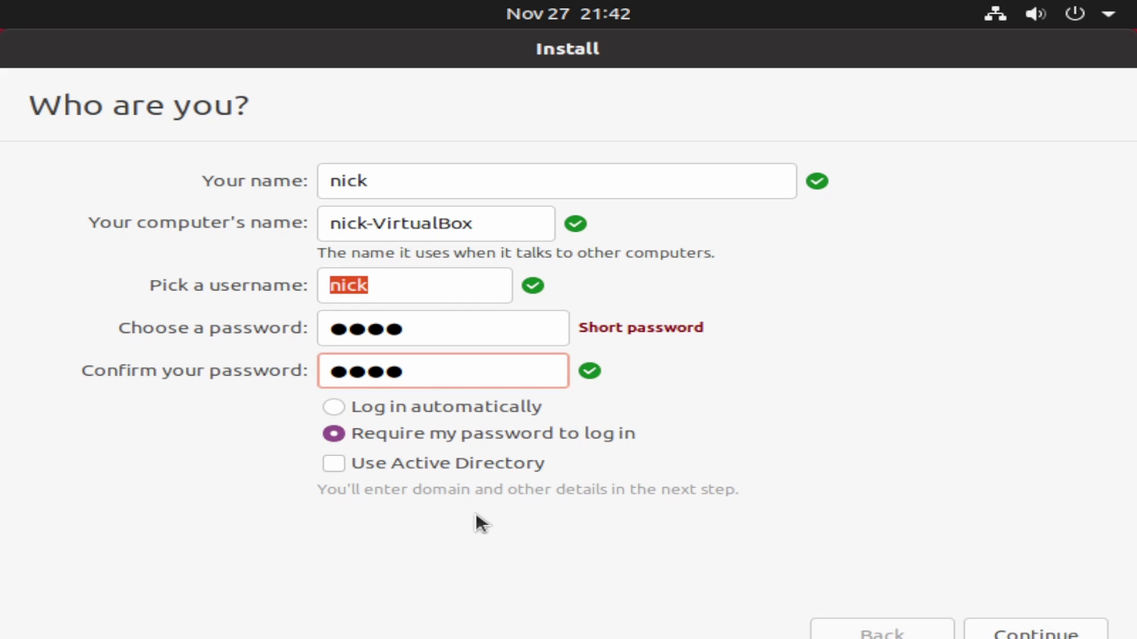
left_click(450, 406)
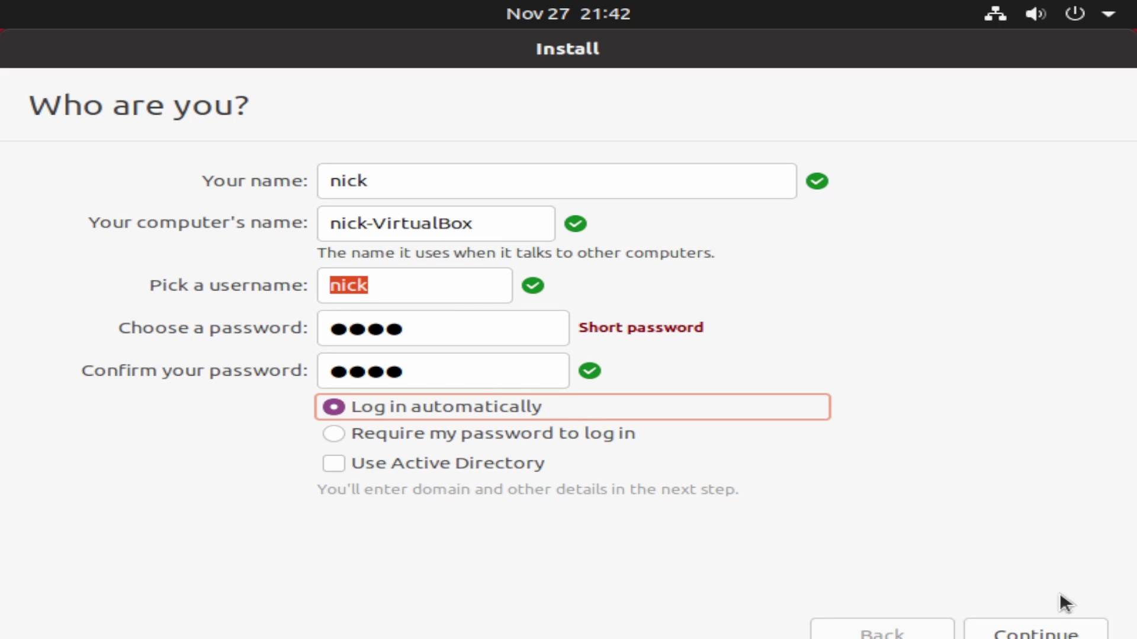
left_click(1072, 634)
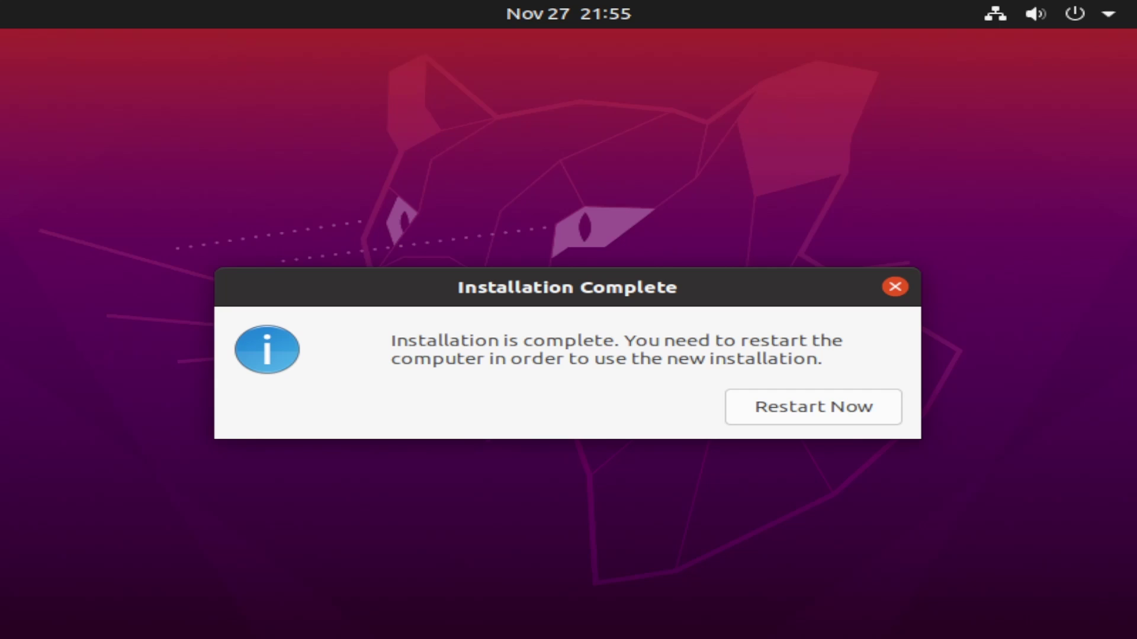
Restart into the newly installed Ubuntu 20.04.3 LTS.
left_click(800, 406)
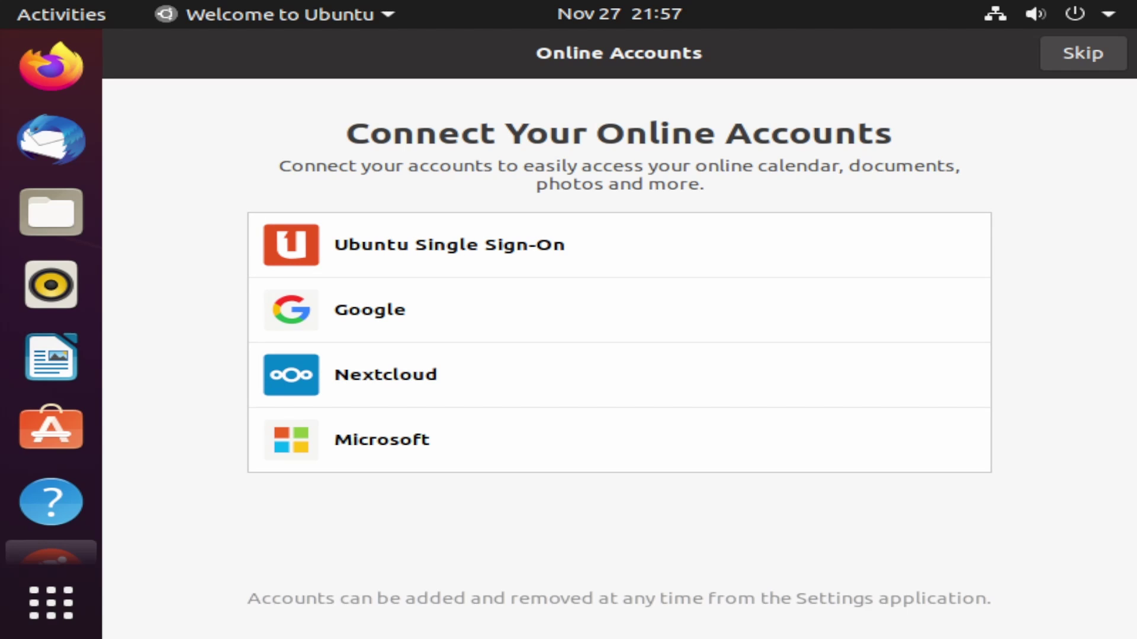
Skip online accounts and Livepatch, choose 'No, don't send system info', and leave location services off.
left_click(1083, 53)
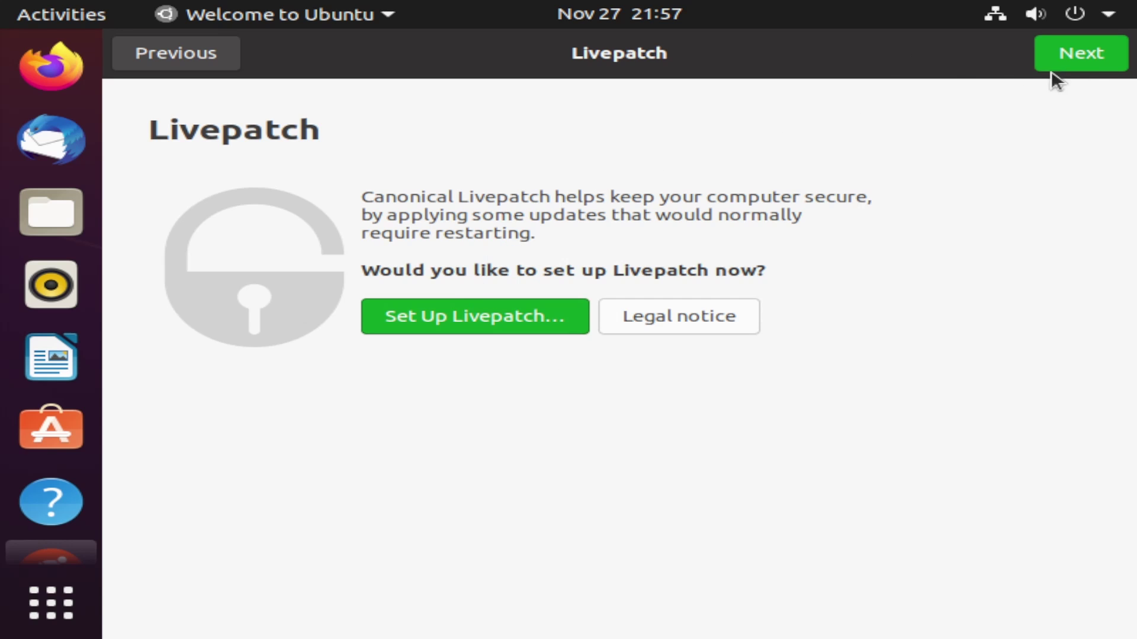
left_click(1093, 56)
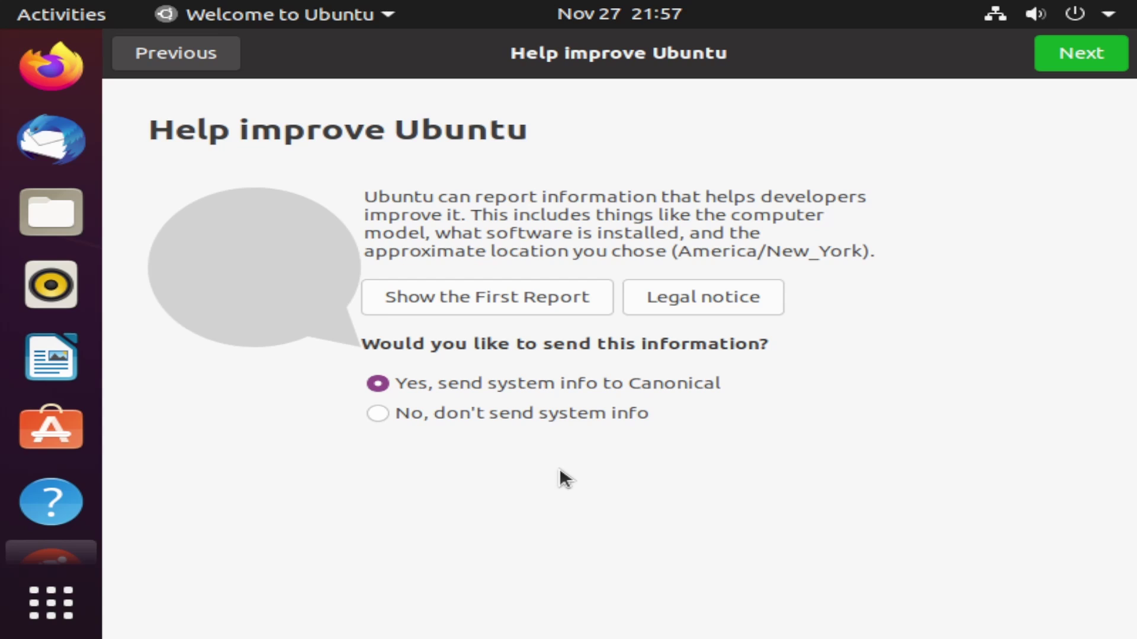
left_click(570, 417)
left_click(1115, 58)
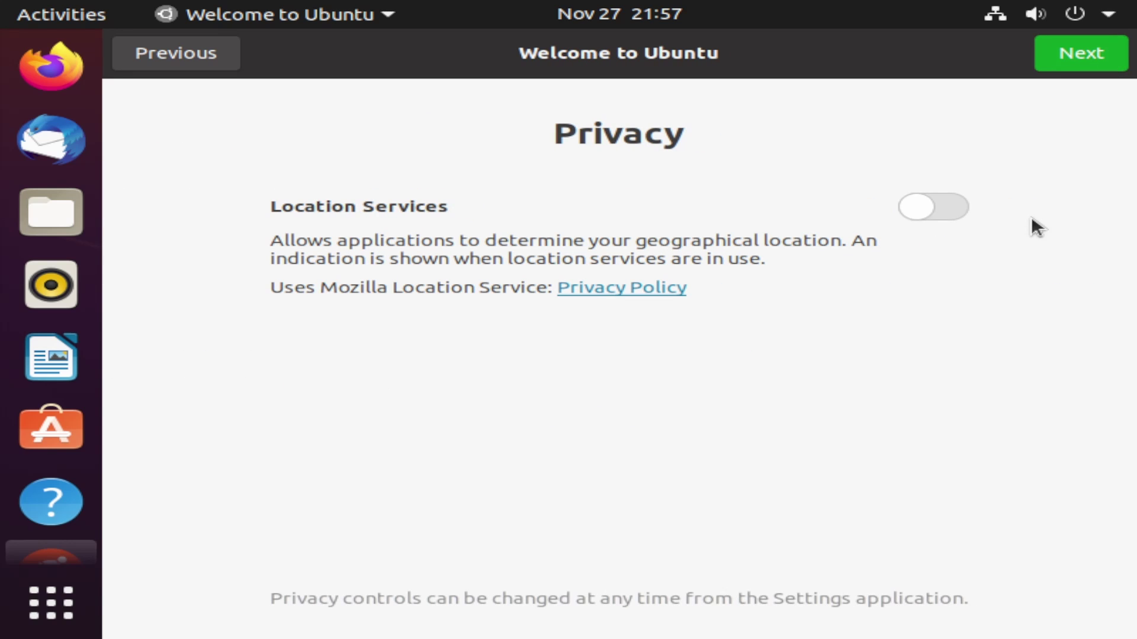
left_click(1075, 64)
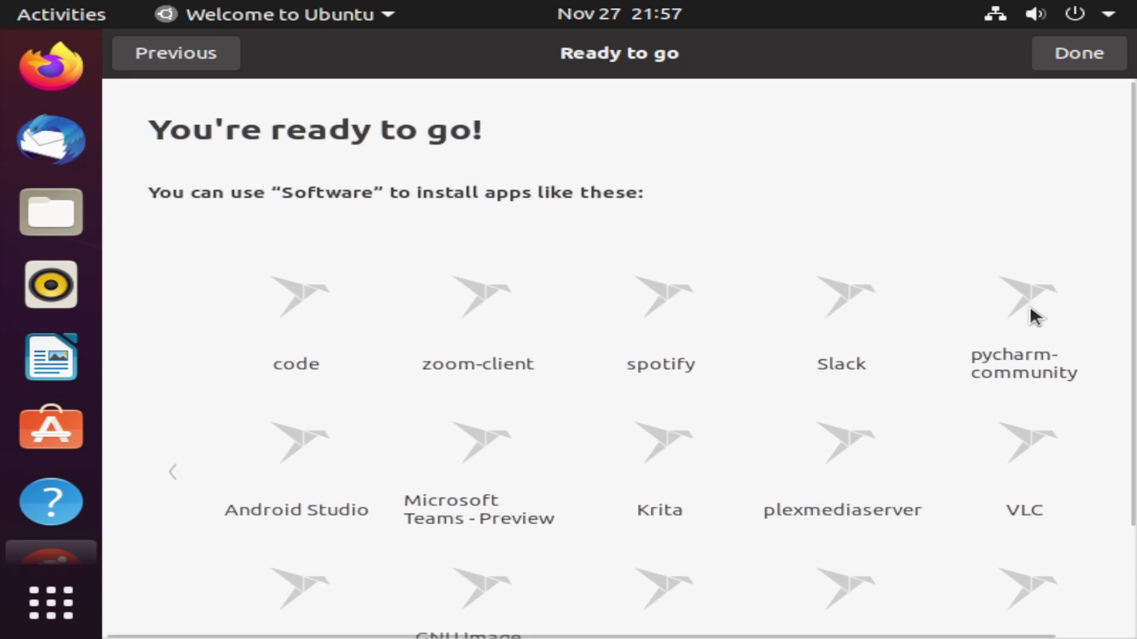
Close the Welcome setup and launch Terminal from the app search.
left_click(1096, 54)
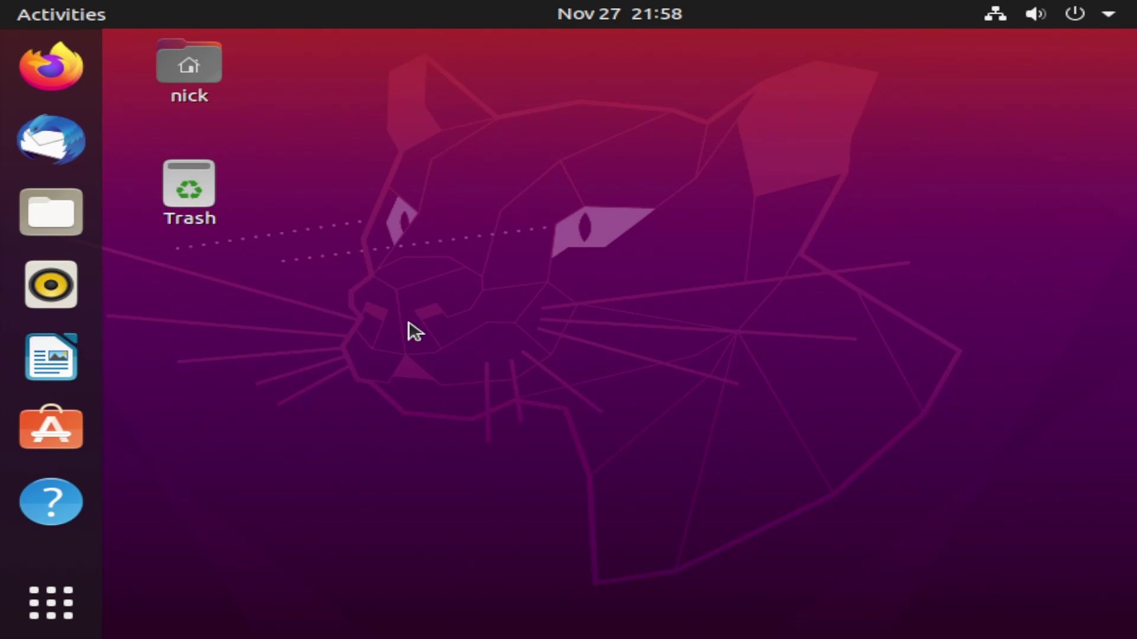
key("super")
type("terminal")
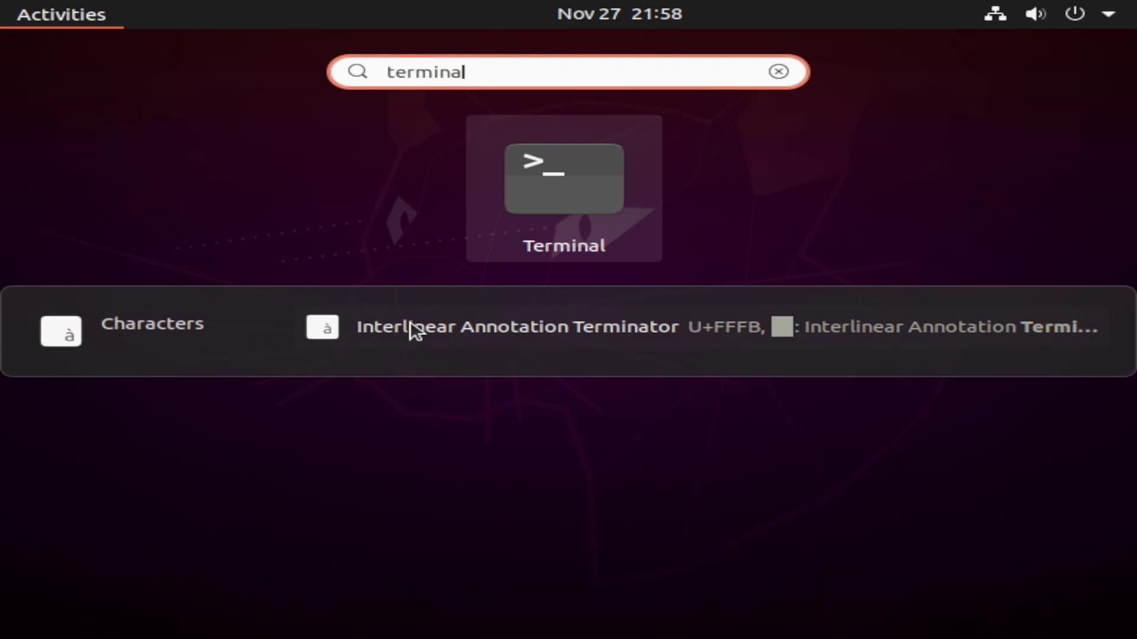
key("Return")
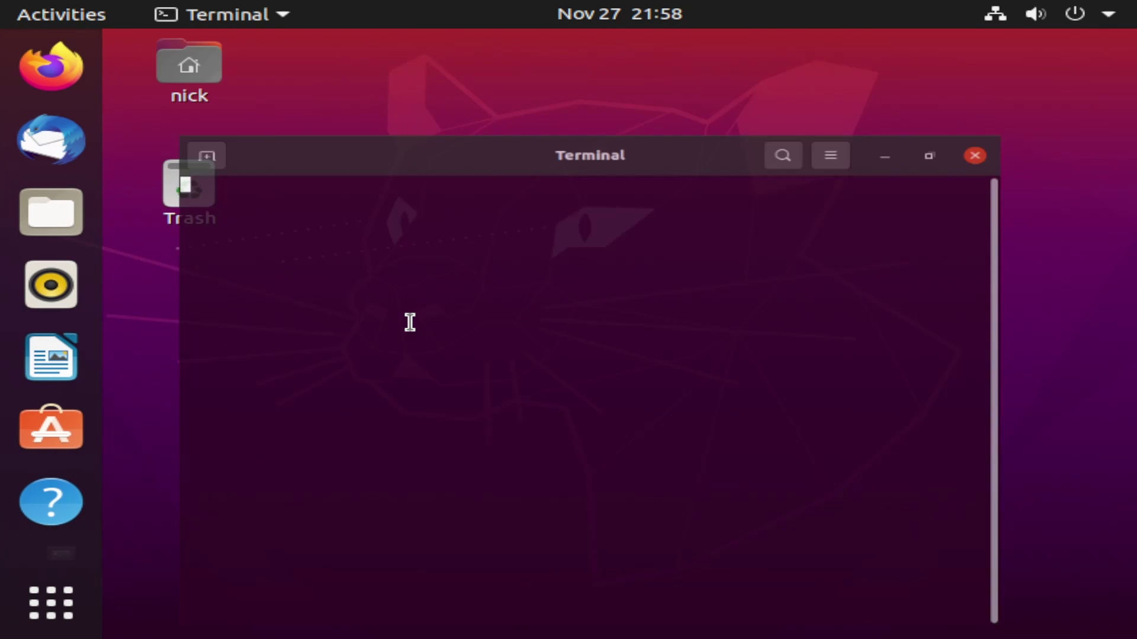
Install neofetch with 'sudo apt install neofetch', entering the password and confirming with yes.
type("sudo ")
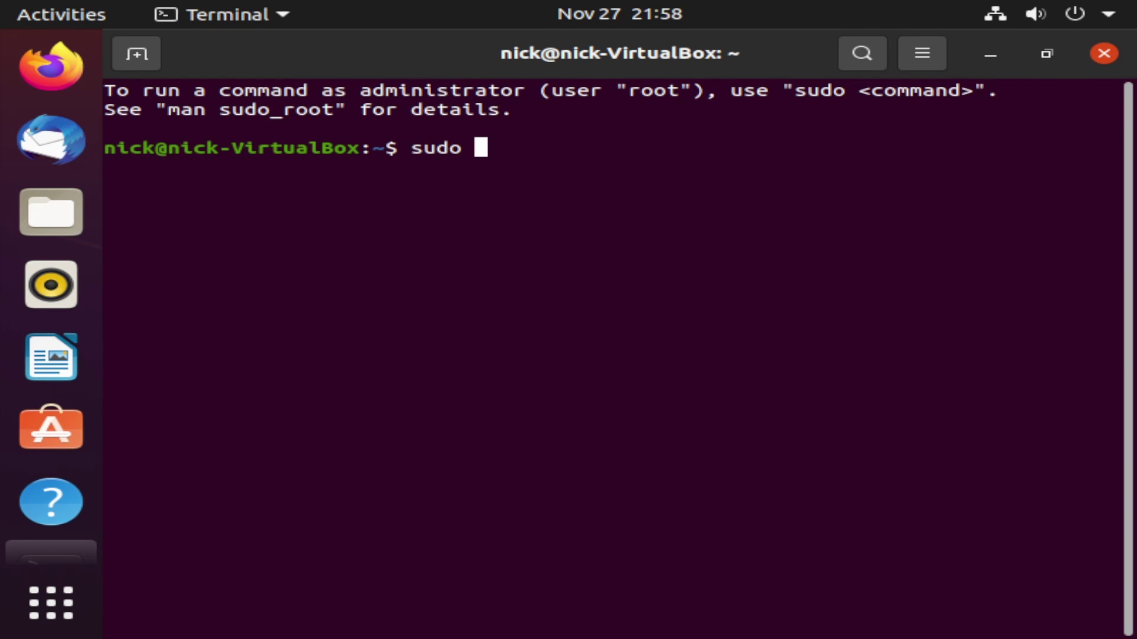
type("apt install neofetch")
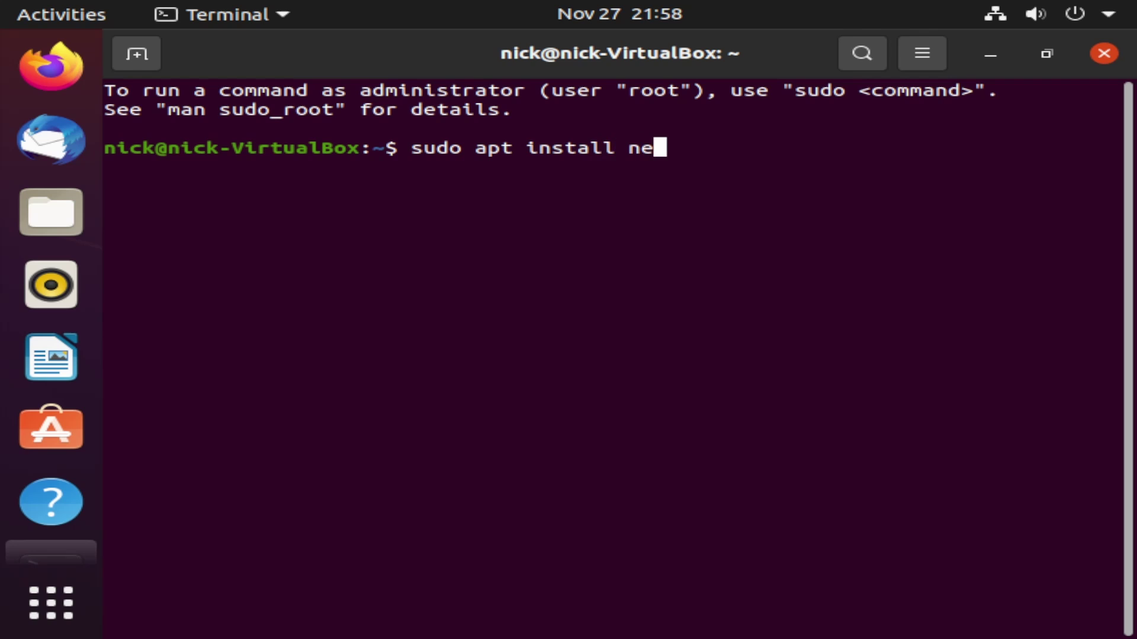
key("Return")
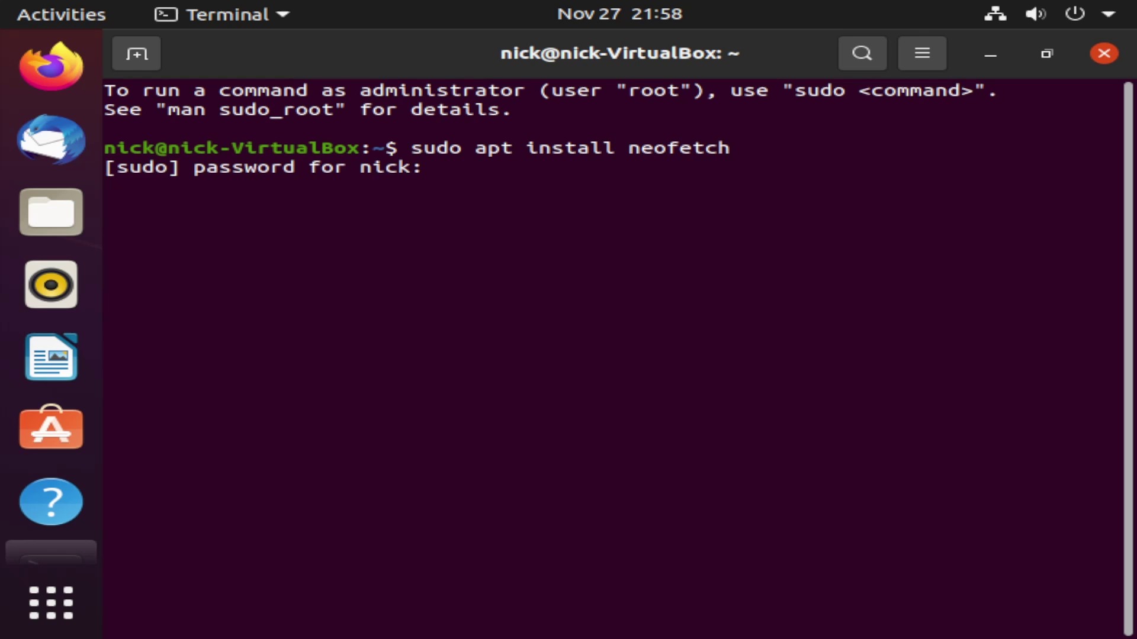
key("Return")
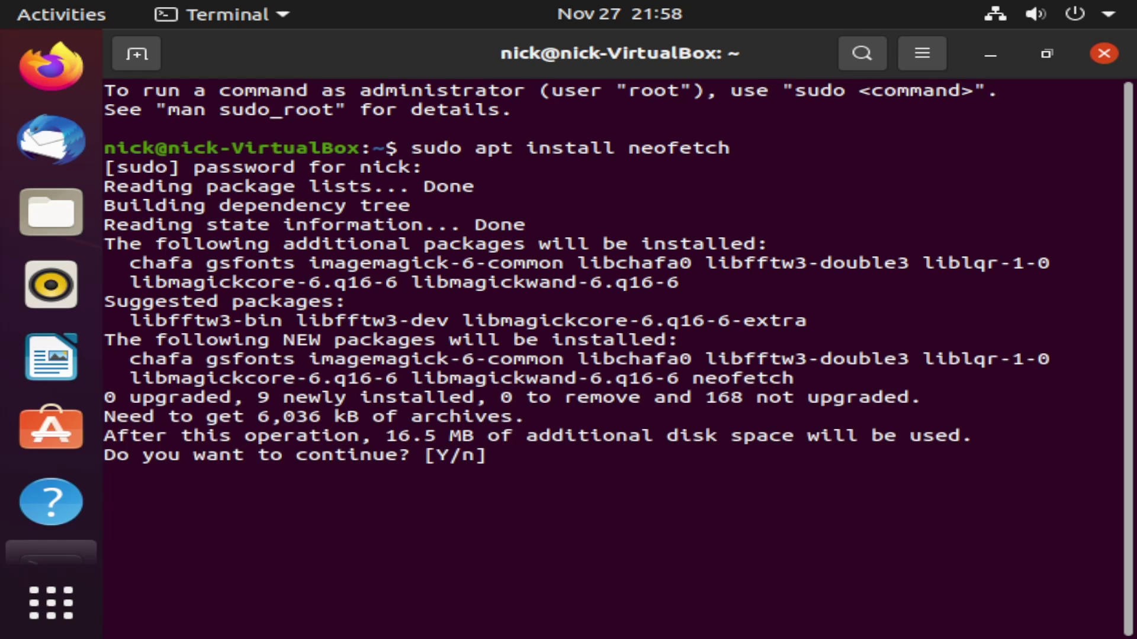
type("yes")
key("Return")
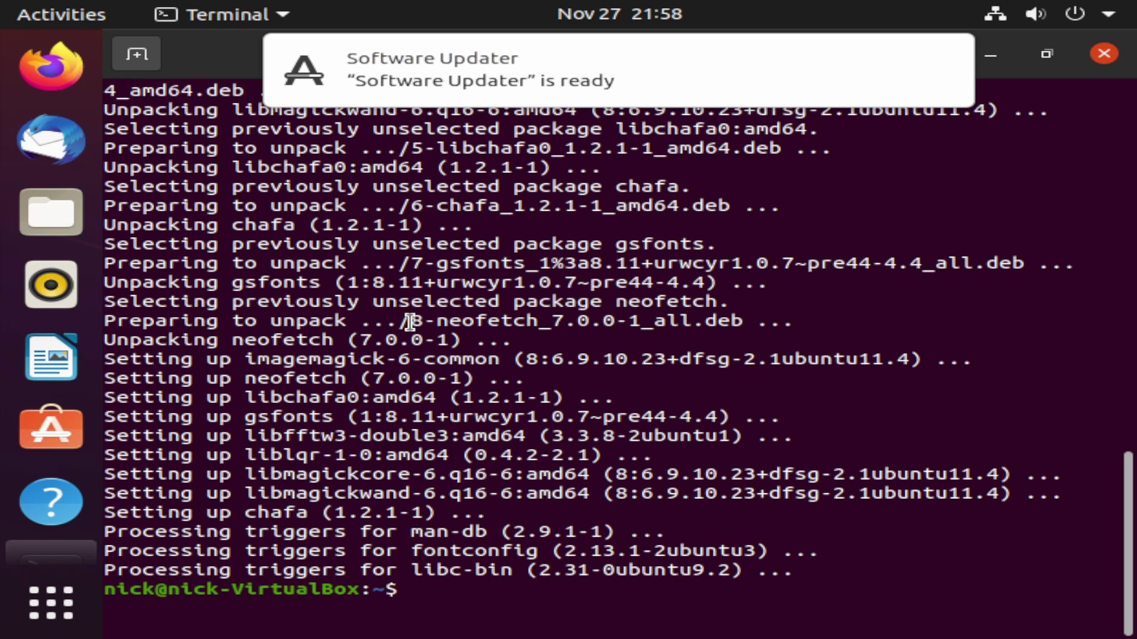
Run neofetch to show the Ubuntu logo with Ubuntu 20.04.3 LTS and kernel 5.11.0-40-generic.
type("ne")
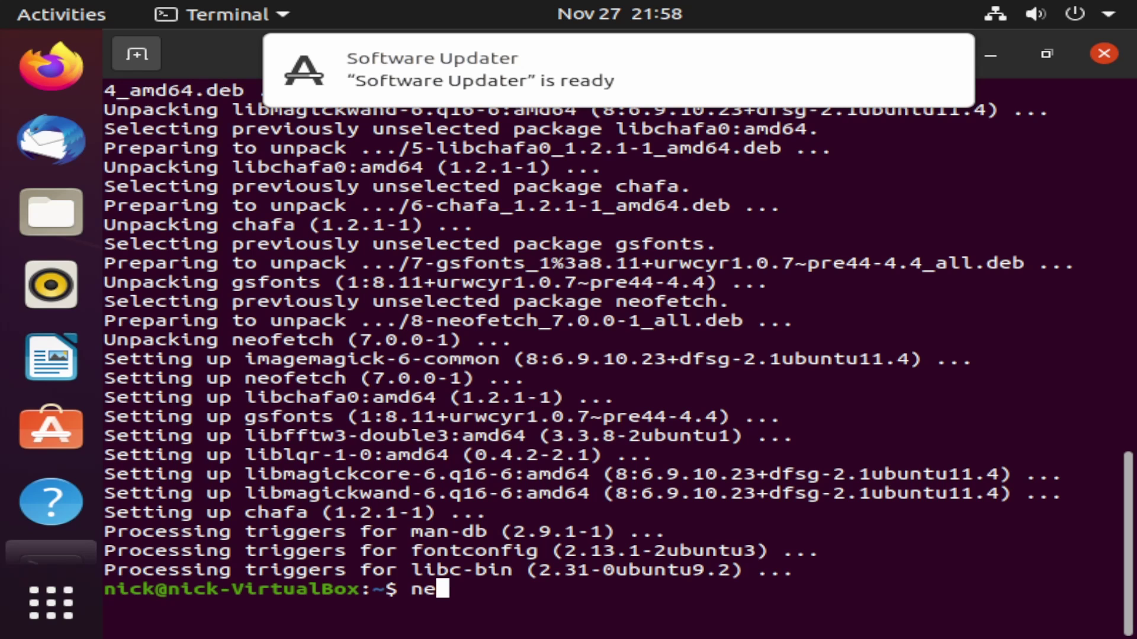
type("ofetch")
key("Return")
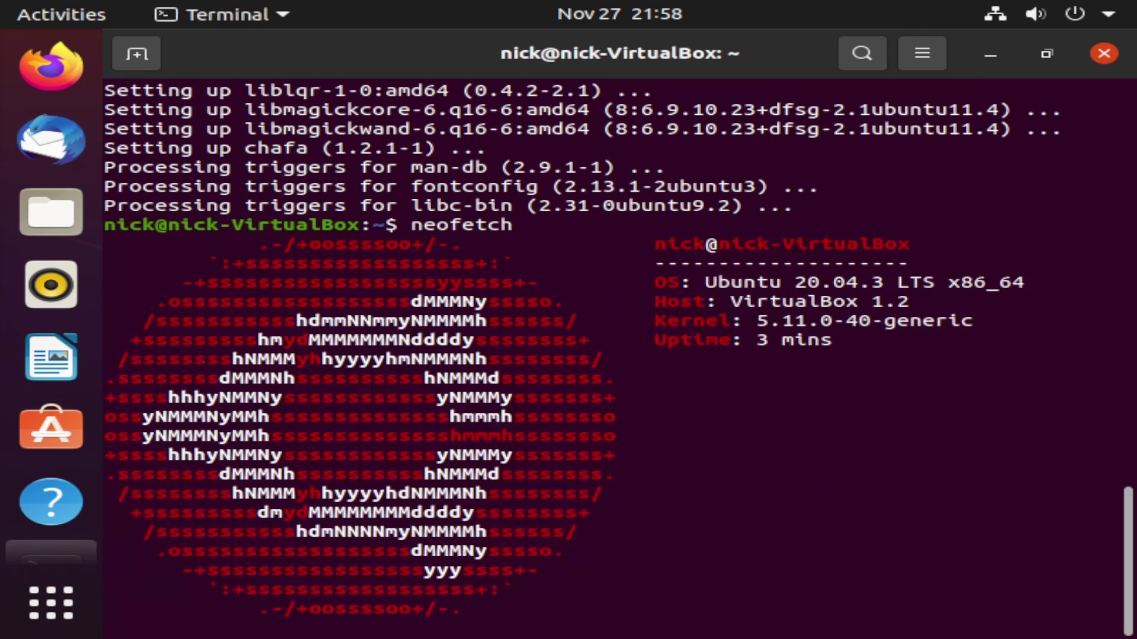